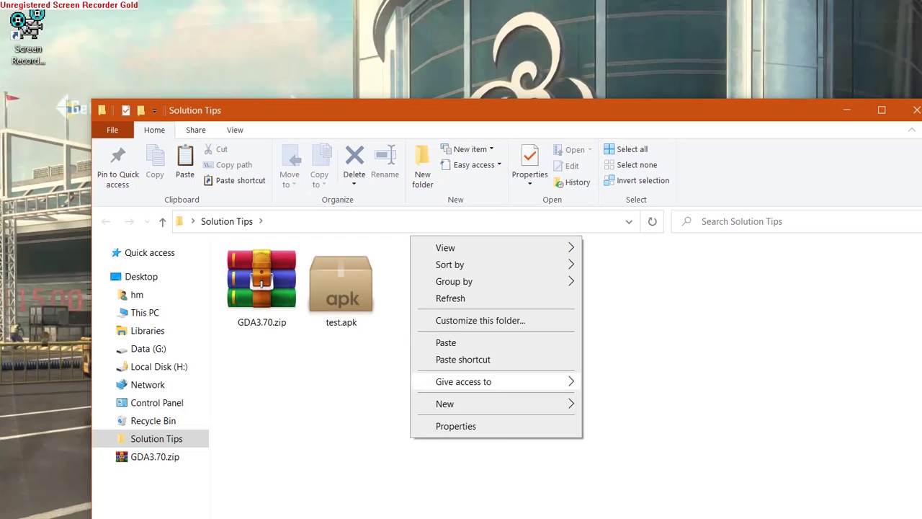
pyautogui.click(450, 298)
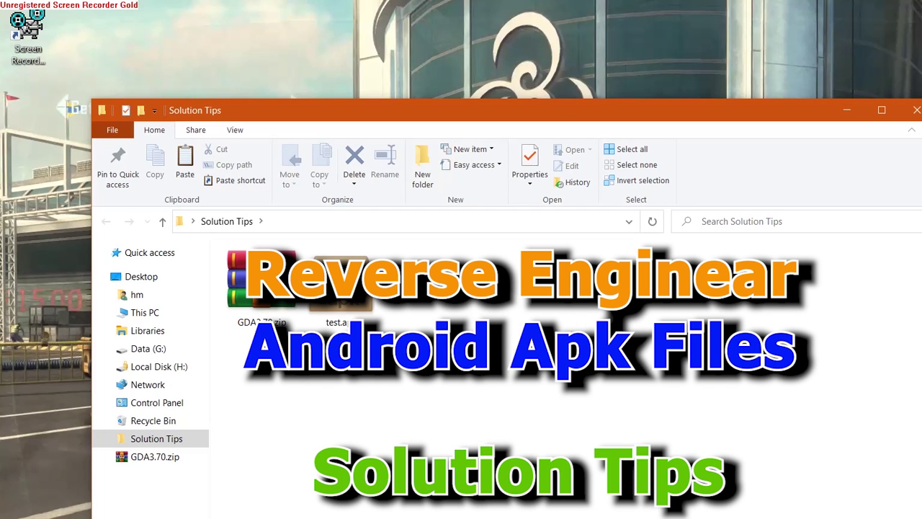
pyautogui.rightClick(467, 314)
pyautogui.press('Escape')
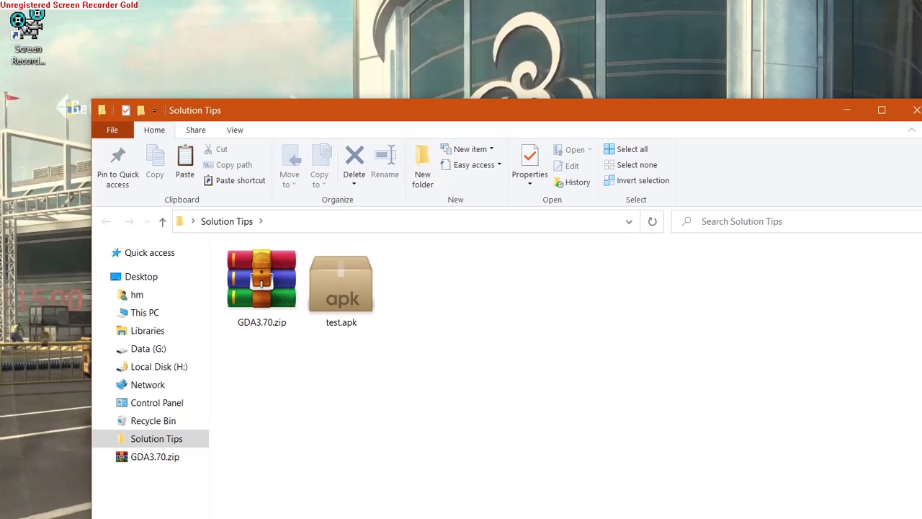
pyautogui.rightClick(415, 371)
pyautogui.click(454, 432)
# Step: Extract the GDA3.70.zip archive into its own GDA3.70 folder
pyautogui.moveTo(274, 288)
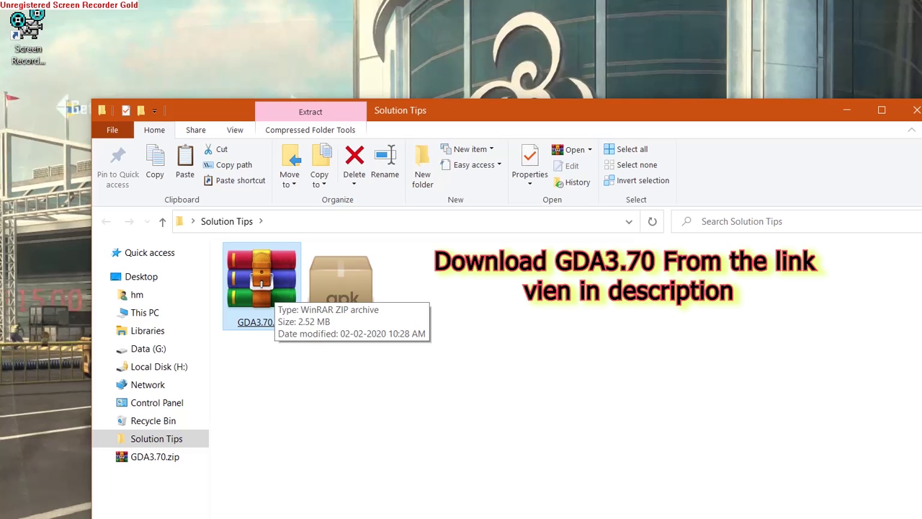
pyautogui.rightClick(267, 302)
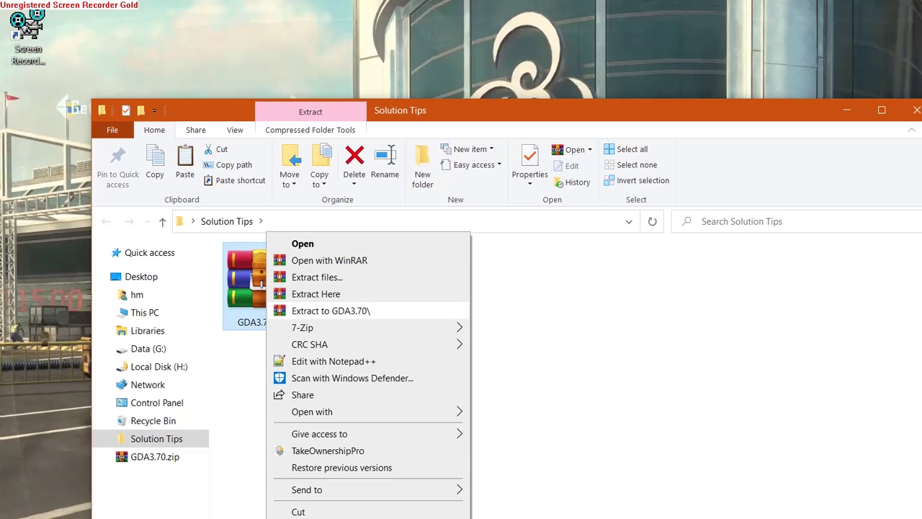
pyautogui.click(330, 310)
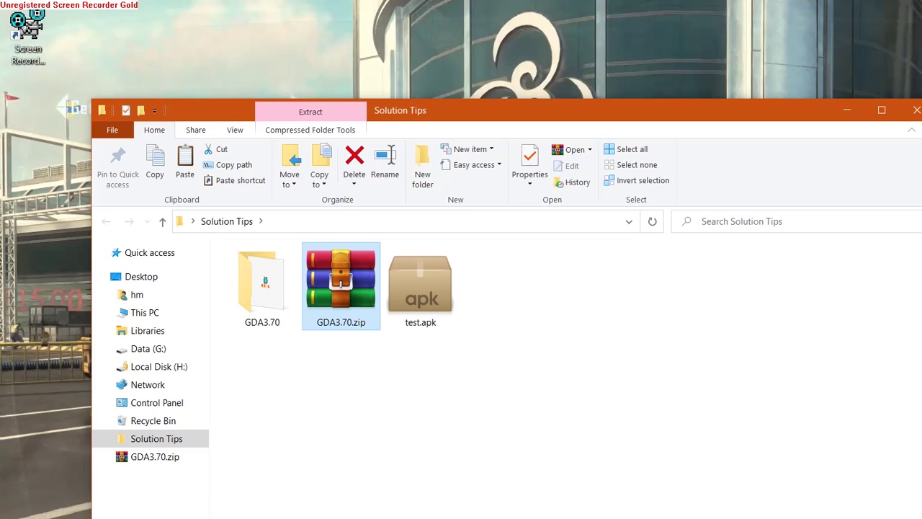
# Step: Open the extracted GDA3.70 folder and launch the GDA program inside it
pyautogui.click(420, 288)
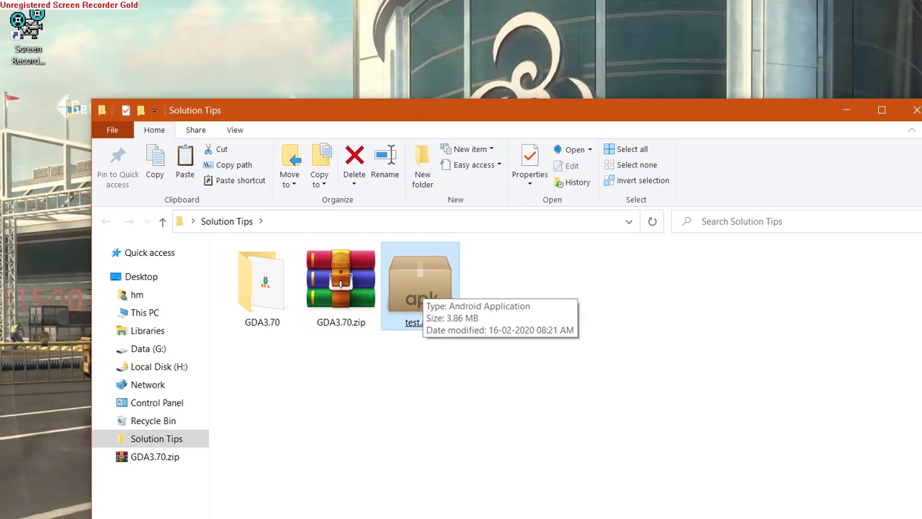
pyautogui.doubleClick(262, 284)
pyautogui.doubleClick(261, 284)
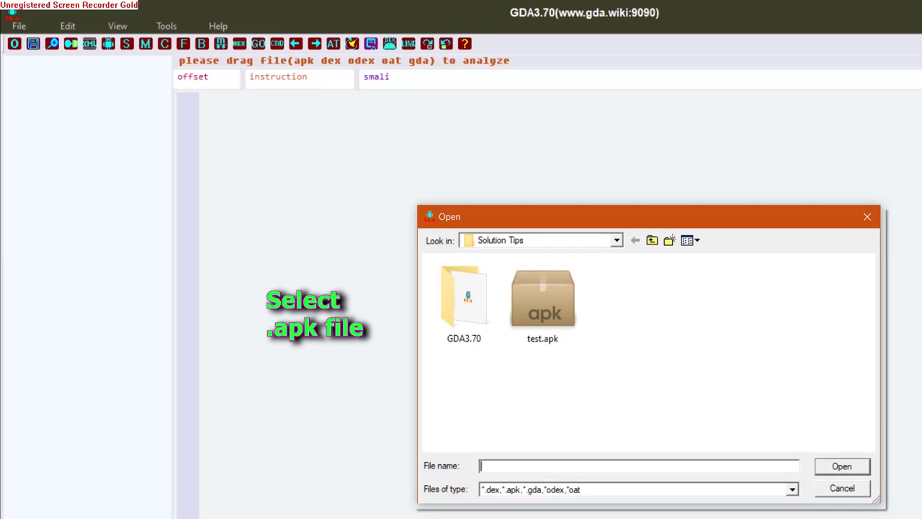
# Step: Load test.apk from the Solution Tips folder for analysis
pyautogui.click(792, 489)
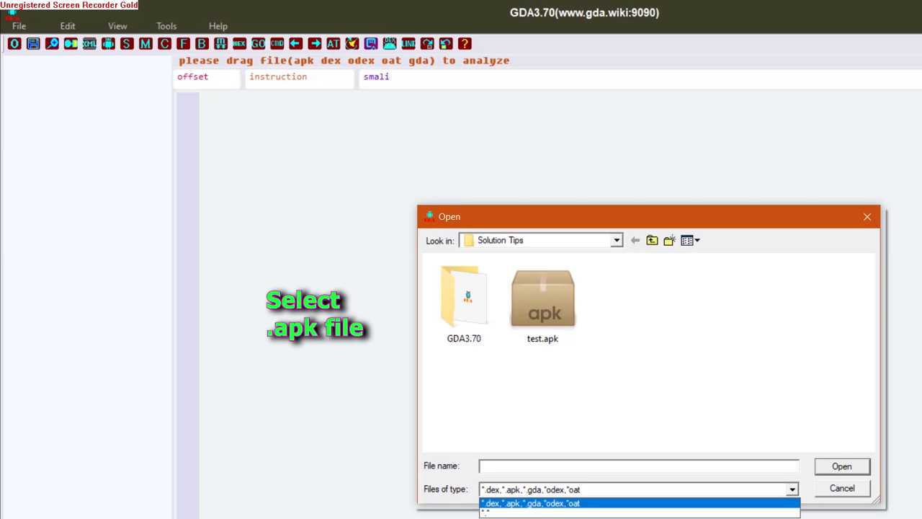
pyautogui.click(792, 489)
pyautogui.moveTo(544, 330)
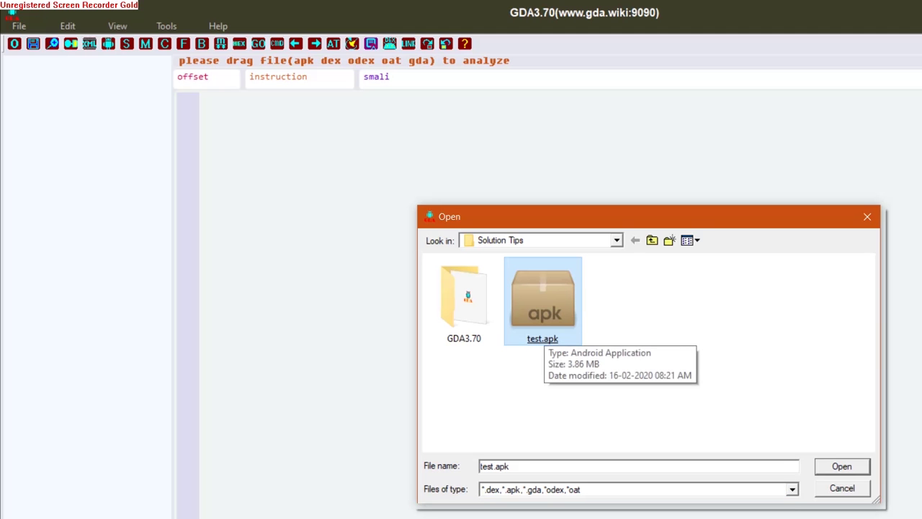
pyautogui.click(842, 466)
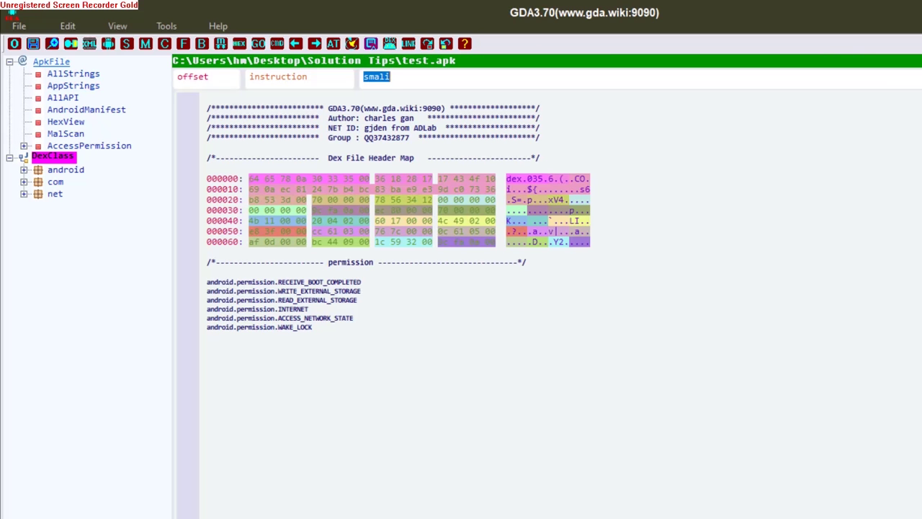
# Step: Look through the APK's AllStrings list and return to the DexClass header overview
pyautogui.click(72, 73)
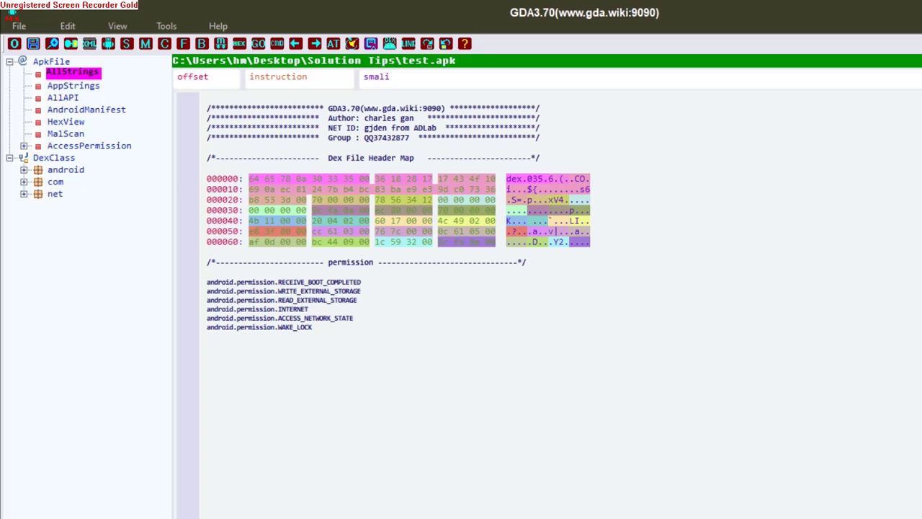
pyautogui.scroll(-6, 547, 302)
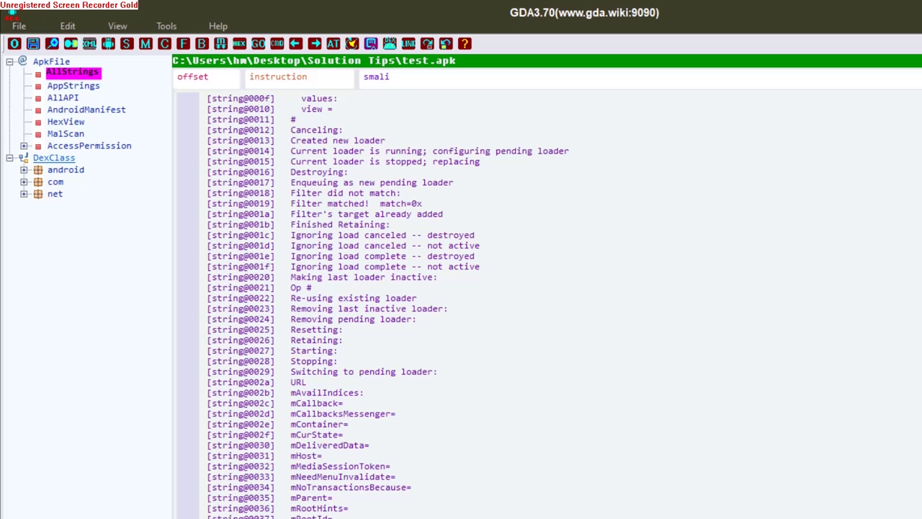
pyautogui.click(54, 158)
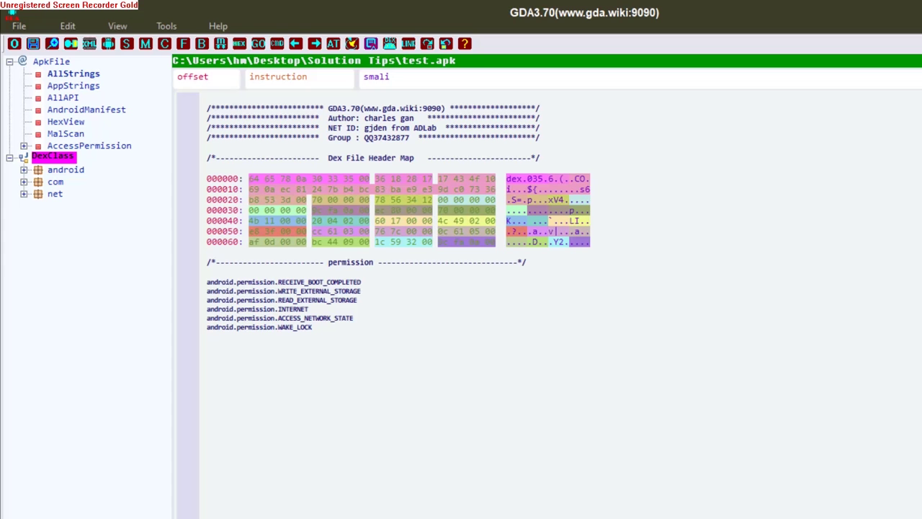
# Step: Expand the net.kashmiruniversity package and open the <init> method of its BuildConfig class
pyautogui.click(24, 193)
pyautogui.click(39, 206)
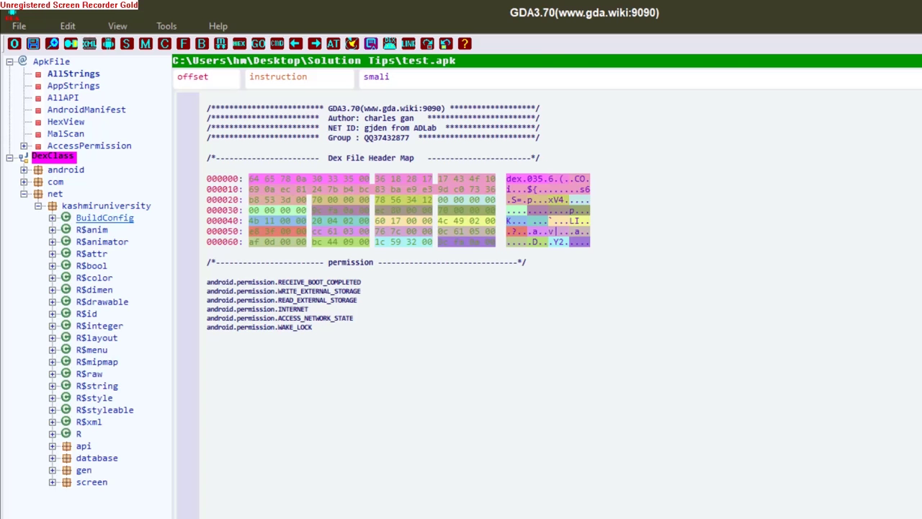
pyautogui.click(104, 217)
pyautogui.click(106, 229)
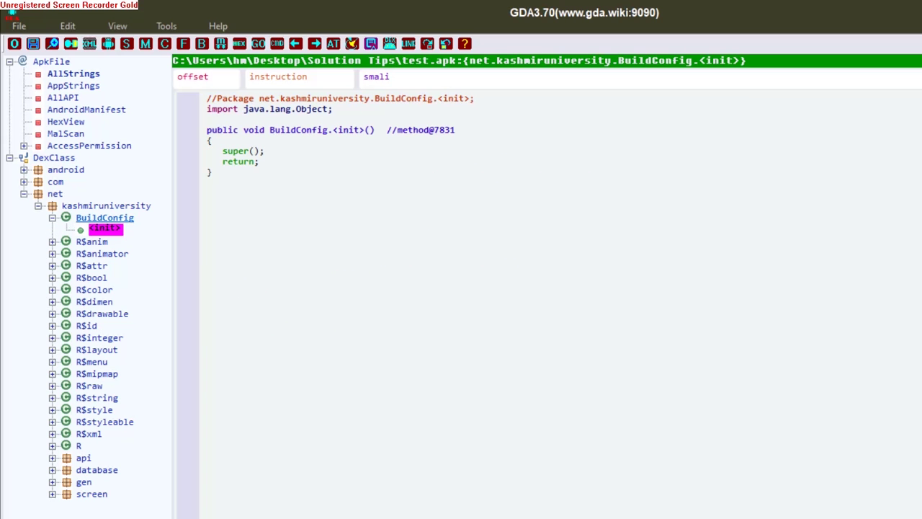
# Step: Show the decompiled BuildConfig class and inspect its static field declarations
pyautogui.click(104, 217)
pyautogui.moveTo(301, 193); pyautogui.dragTo(213, 256)
pyautogui.click(213, 256)
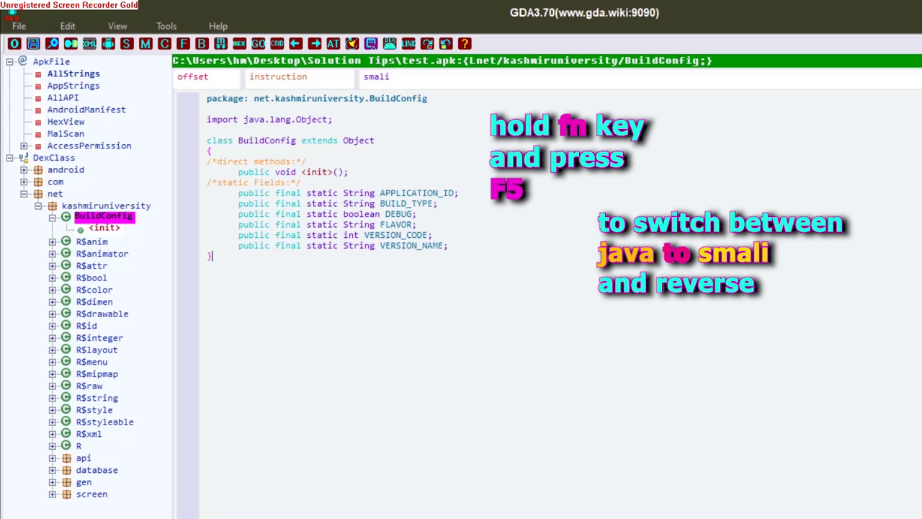
pyautogui.doubleClick(396, 235)
# Step: Open the R$anim class and highlight the int type in its static fields
pyautogui.click(106, 205)
pyautogui.click(90, 240)
pyautogui.click(353, 277)
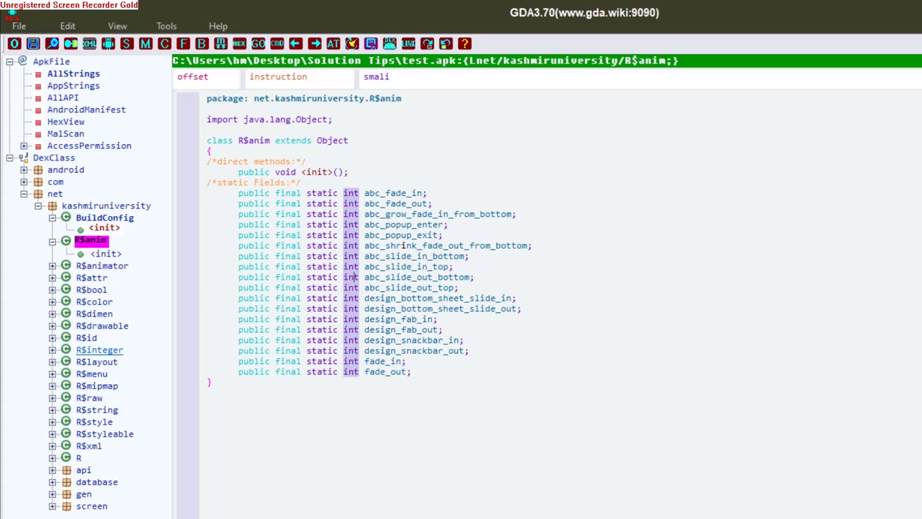
# Step: Collapse the BuildConfig and R$anim classes in the class tree
pyautogui.click(53, 218)
pyautogui.click(54, 206)
pyautogui.click(52, 230)
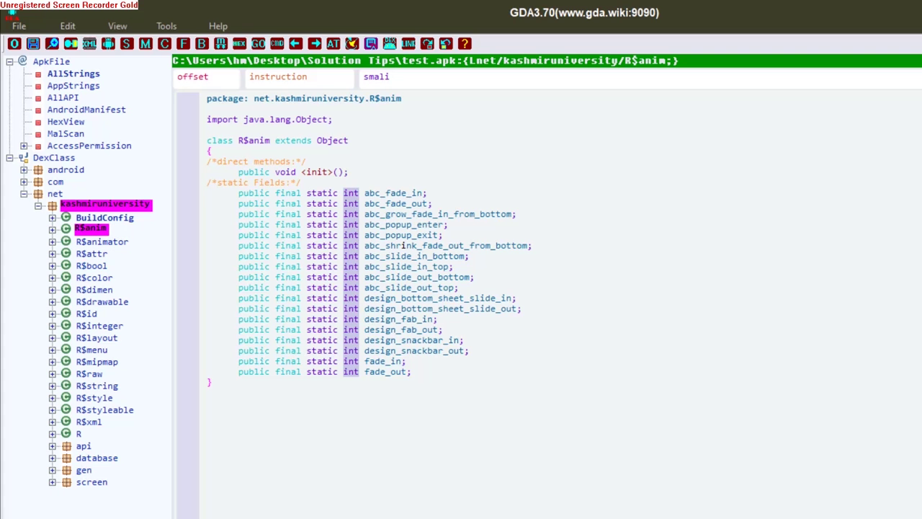
# Step: Expand the gen package, widen the class tree and open the clsGlobal class
pyautogui.click(53, 469)
pyautogui.scroll(-1, 108, 375)
pyautogui.moveTo(172, 365); pyautogui.dragTo(298, 365)
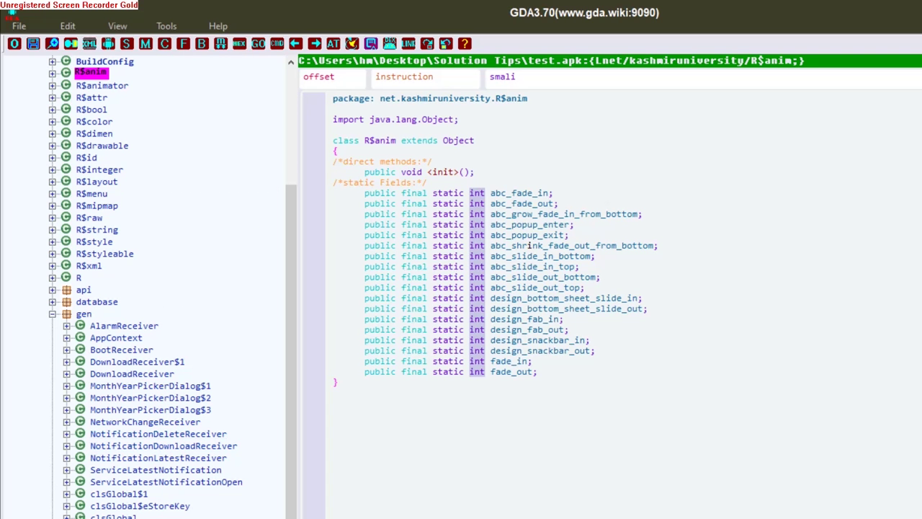
pyautogui.doubleClick(113, 516)
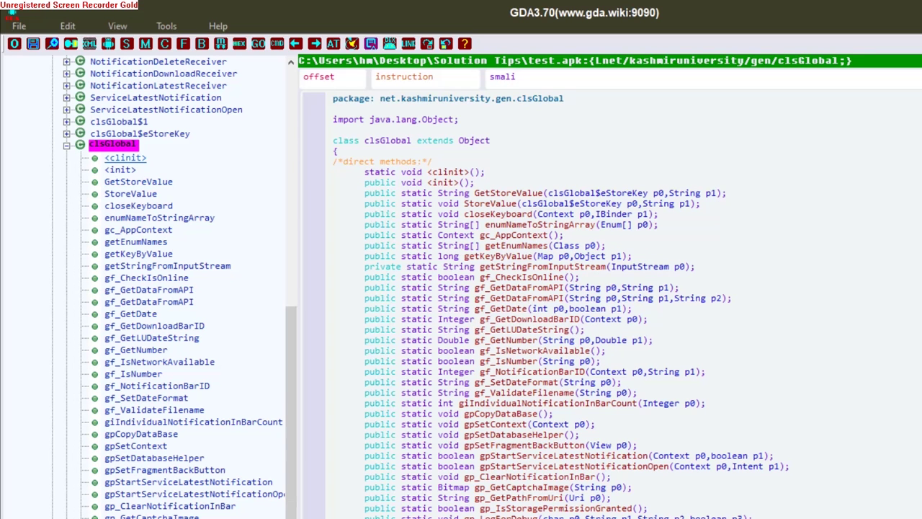
# Step: Open the decompiled <clinit> method of the clsGlobal class
pyautogui.moveTo(390, 98); pyautogui.dragTo(333, 98)
pyautogui.click(334, 129)
pyautogui.click(124, 157)
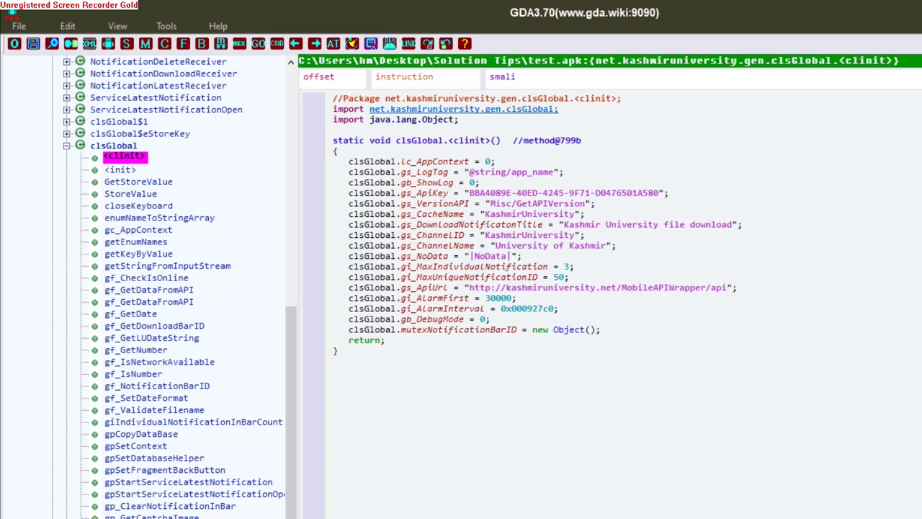
# Step: Inspect the API URL, API key, download notification title and channel name assigned in the <clinit> method
pyautogui.doubleClick(402, 288)
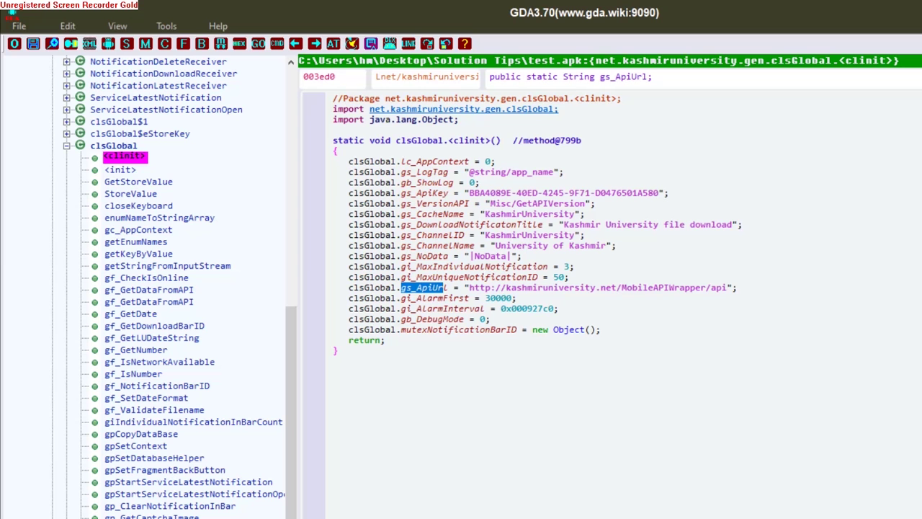
pyautogui.moveTo(479, 288); pyautogui.dragTo(696, 287)
pyautogui.moveTo(474, 193); pyautogui.dragTo(648, 193)
pyautogui.moveTo(516, 203); pyautogui.dragTo(680, 224)
pyautogui.moveTo(484, 245); pyautogui.dragTo(575, 244)
pyautogui.click(332, 370)
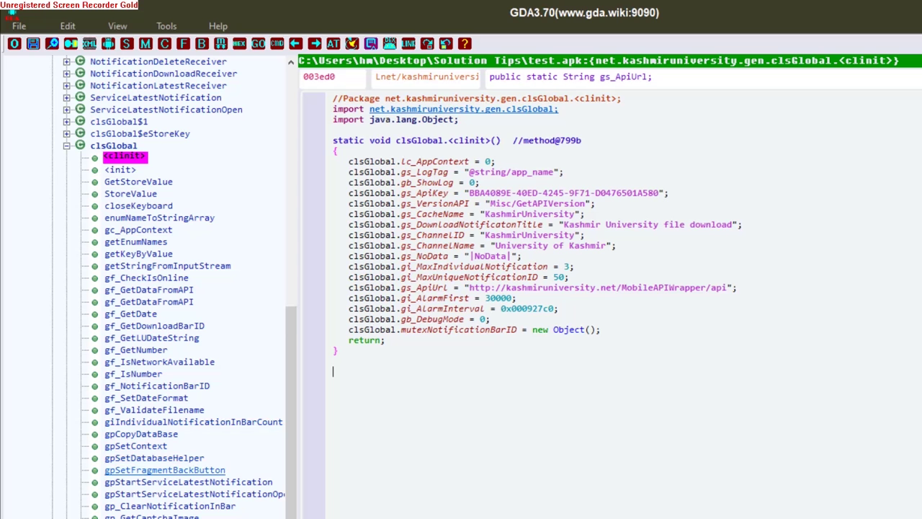
# Step: Open the MonthYearPickerDialog$1 class in the gen package and dismiss the message about the linked .gda file
pyautogui.scroll(-2, 154, 461)
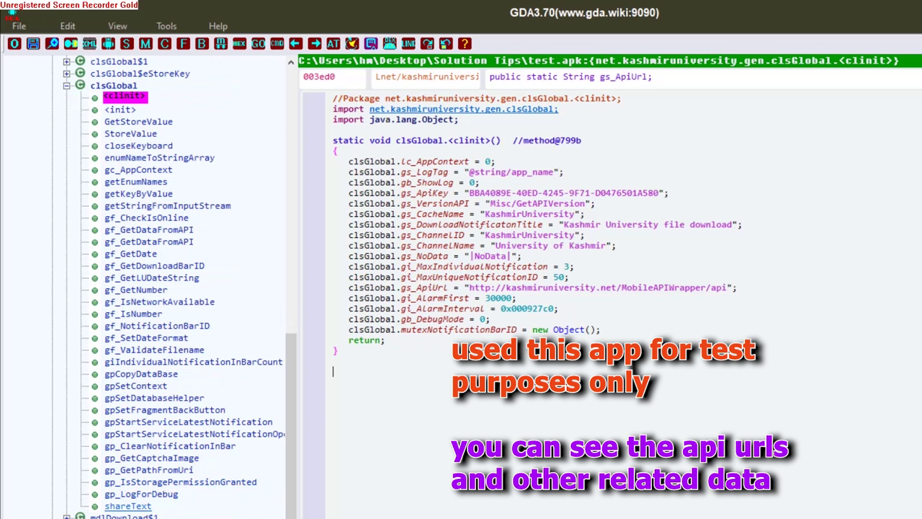
pyautogui.scroll(7, 144, 421)
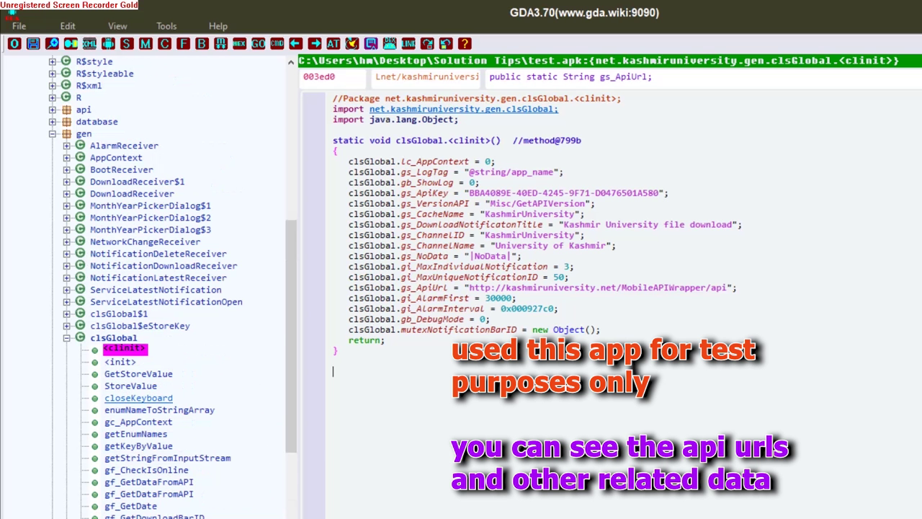
pyautogui.scroll(4, 158, 273)
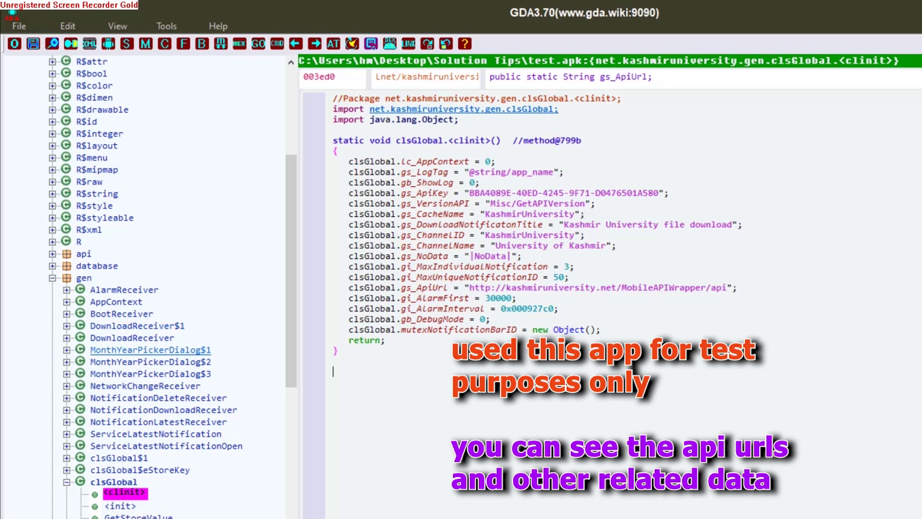
pyautogui.click(149, 349)
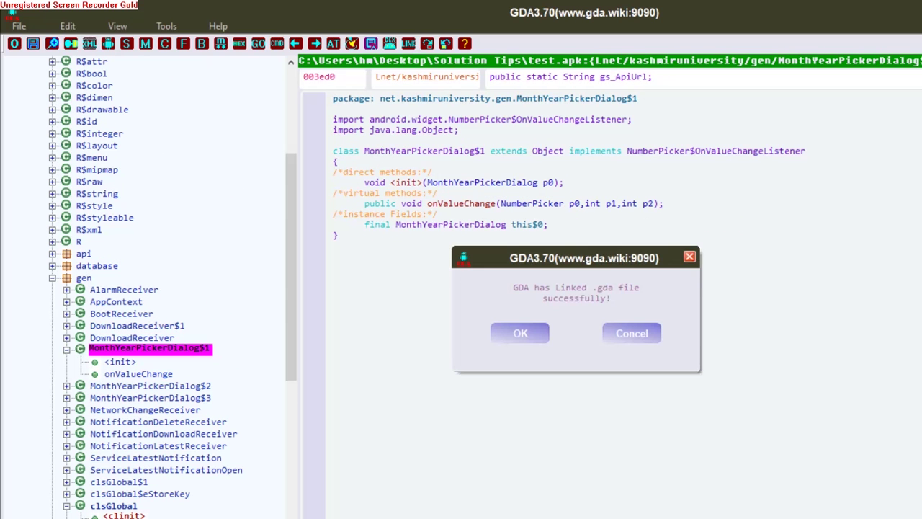
pyautogui.press('Return')
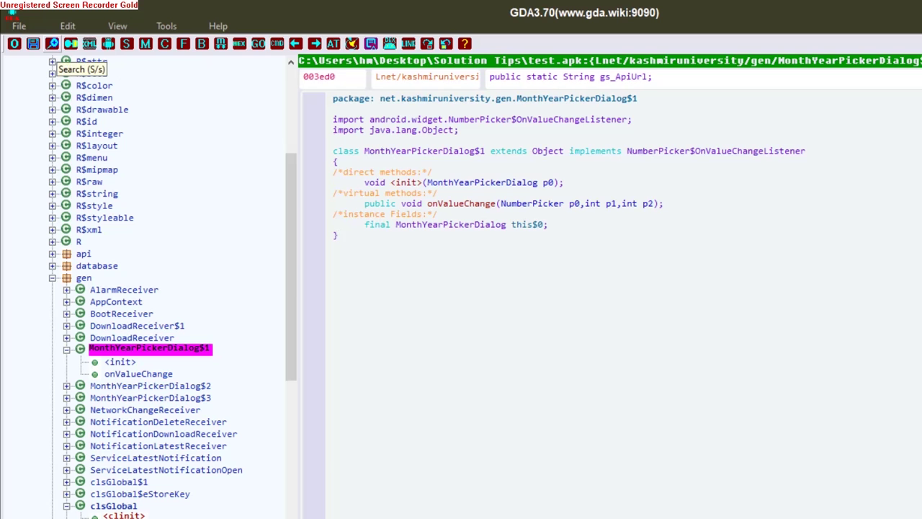
pyautogui.click(51, 44)
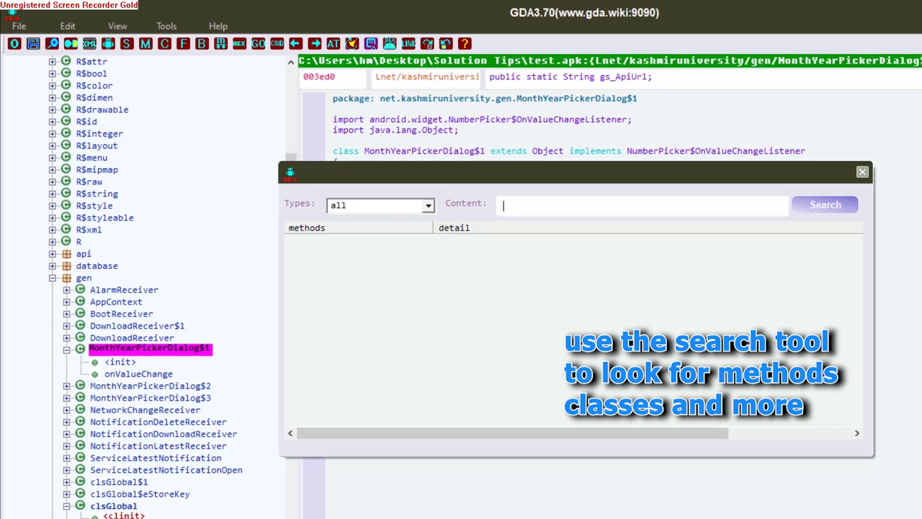
pyautogui.write('https://')
pyautogui.press('Return')
pyautogui.doubleClick(461, 241)
# Step: Examine the decompiled LinkifyCompat.addLinks method for its imports and URL prefix strings
pyautogui.scroll(10, 610, 303)
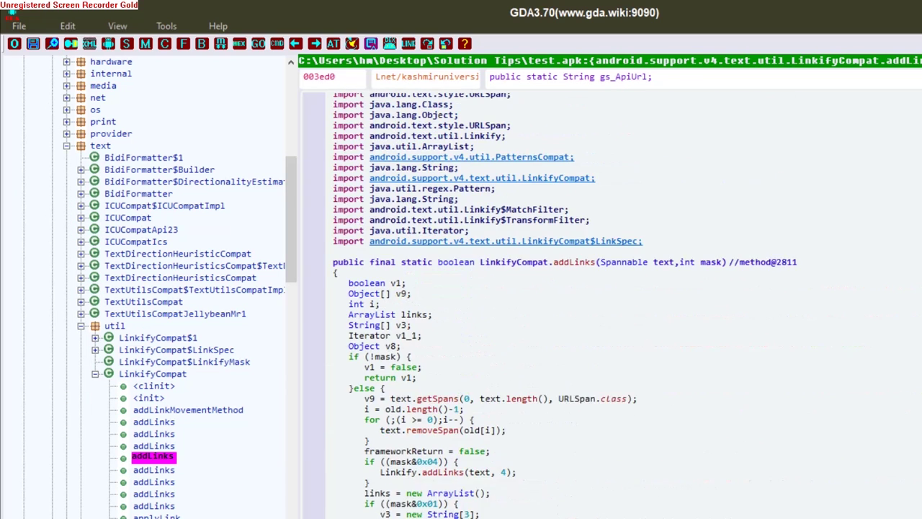
pyautogui.scroll(-6, 609, 303)
pyautogui.scroll(-3, 464, 330)
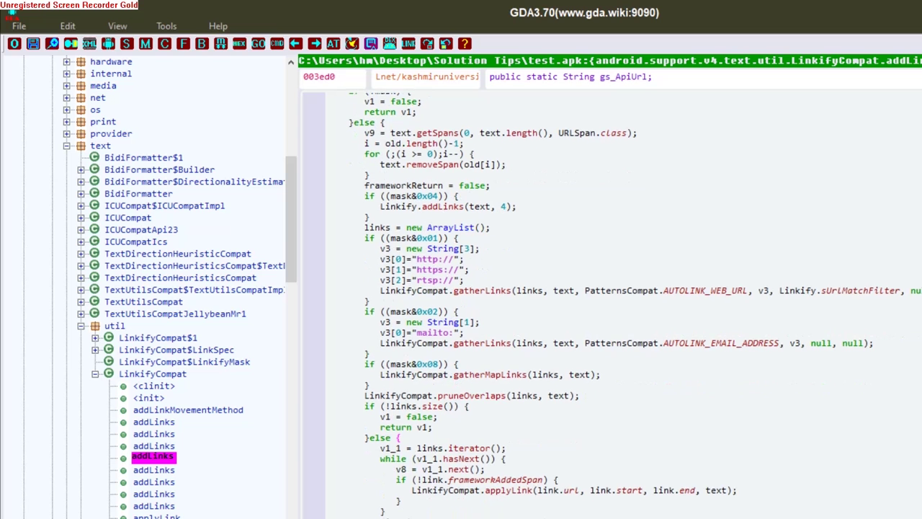
pyautogui.click(465, 329)
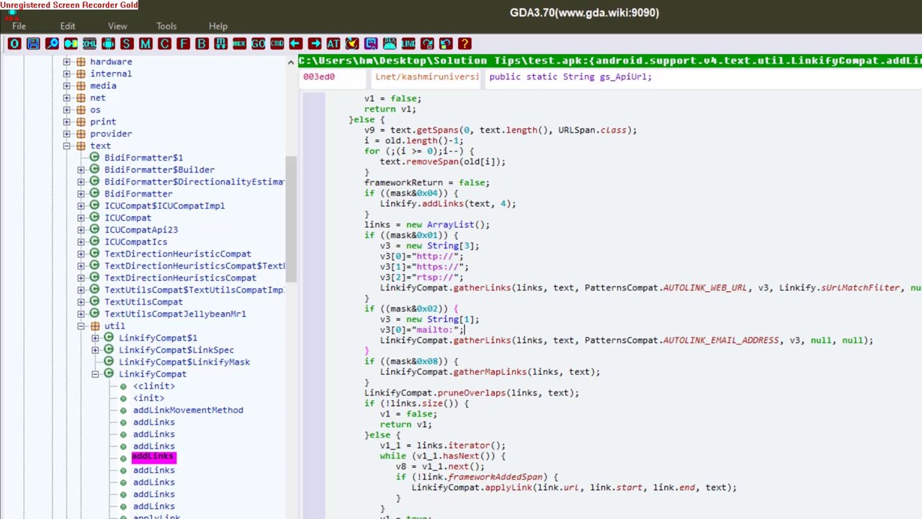
pyautogui.scroll(9, 613, 302)
pyautogui.scroll(10, 144, 288)
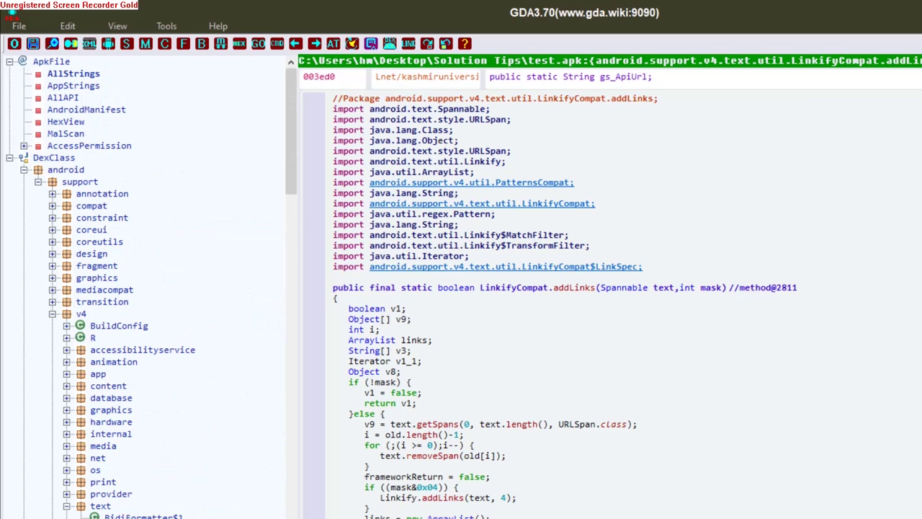